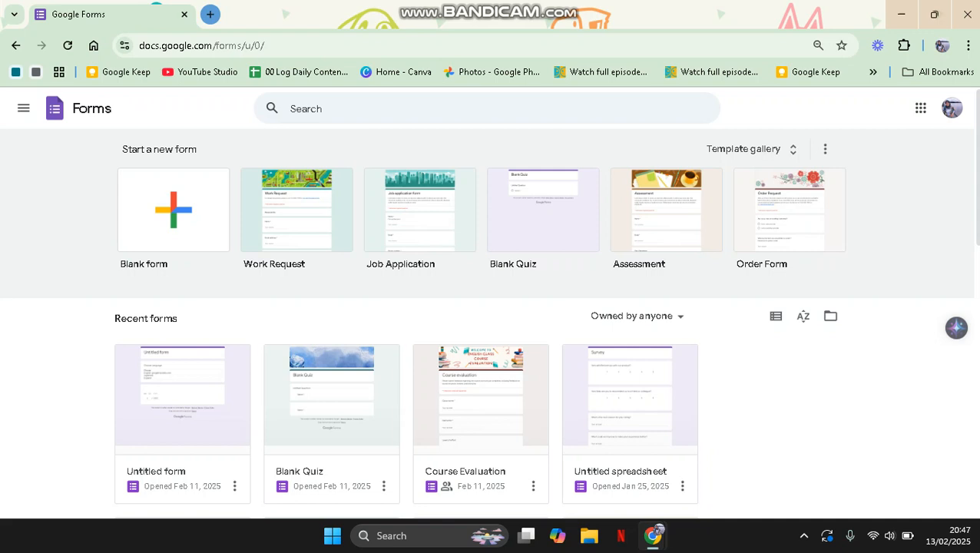
Step: Create a blank form and title its first question "Please select your language"
{"action": "left_click", "coordinate": [174, 210]}
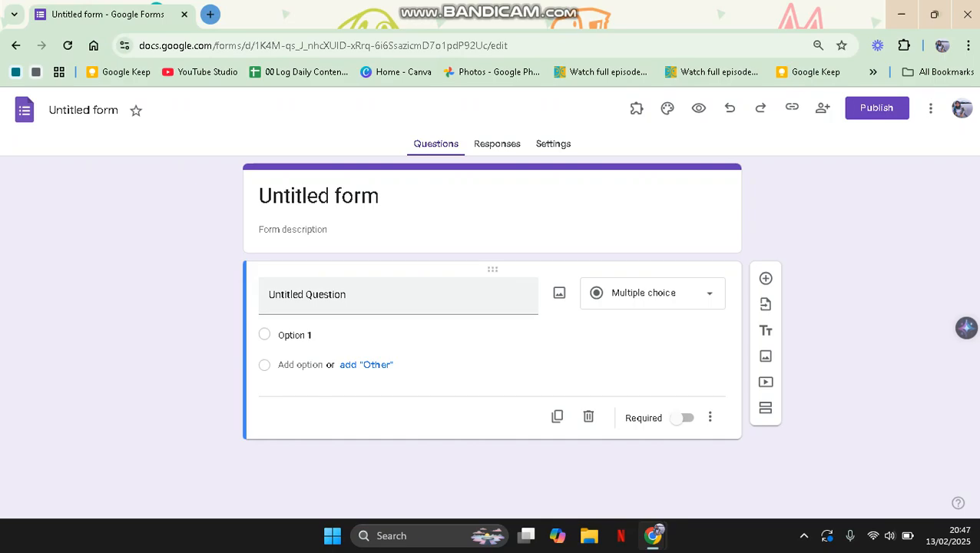
{"action": "left_click", "coordinate": [307, 295]}
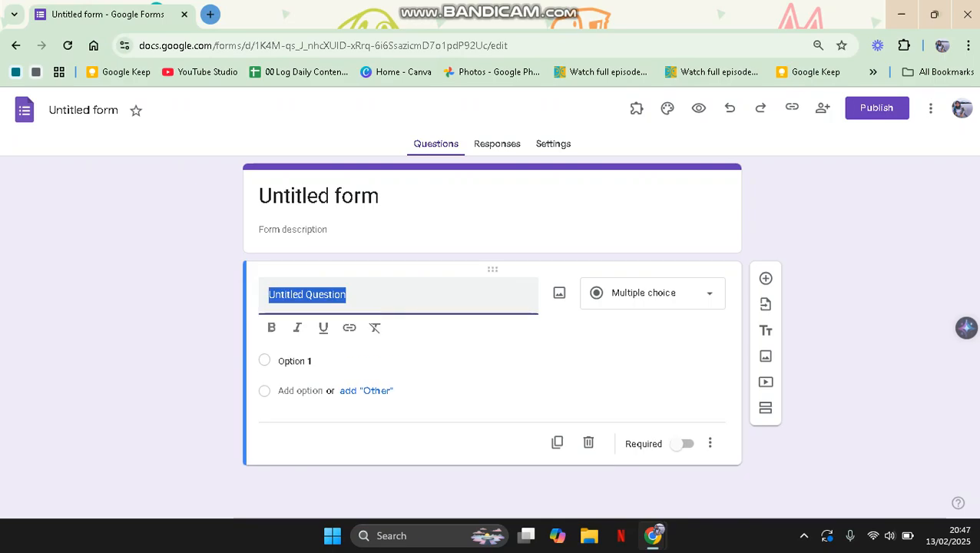
{"action": "type", "text": "Please "}
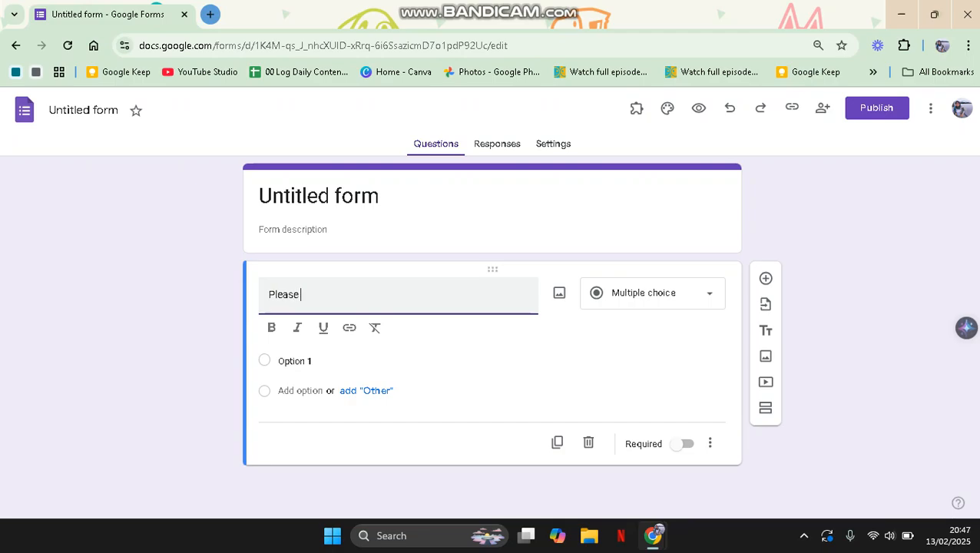
{"action": "type", "text": "select your lan"}
{"action": "type", "text": "guage"}
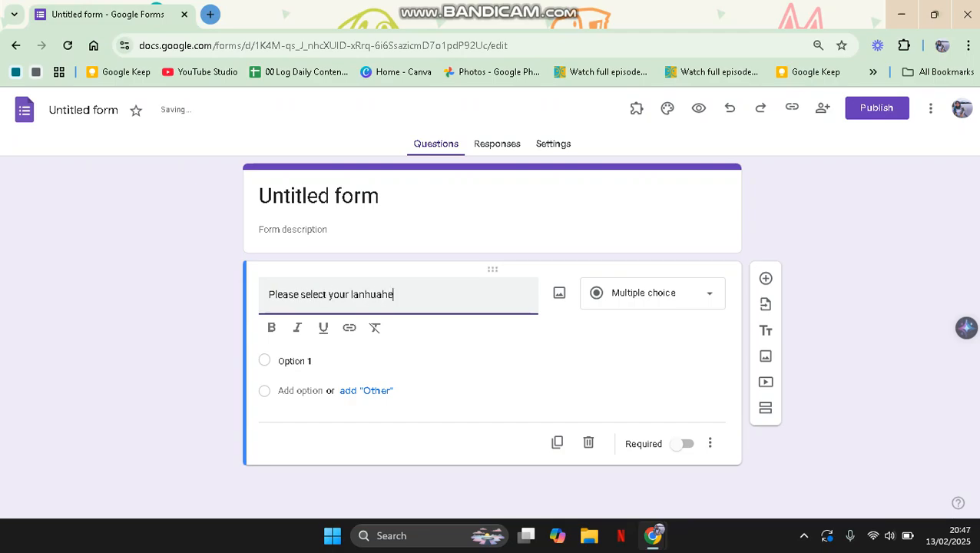
{"action": "key", "text": "BackSpace"}
{"action": "key", "text": "BackSpace"}
{"action": "key", "text": "BackSpace"}
{"action": "key", "text": "BackSpace"}
{"action": "key", "text": "BackSpace"}
{"action": "type", "text": "guage"}
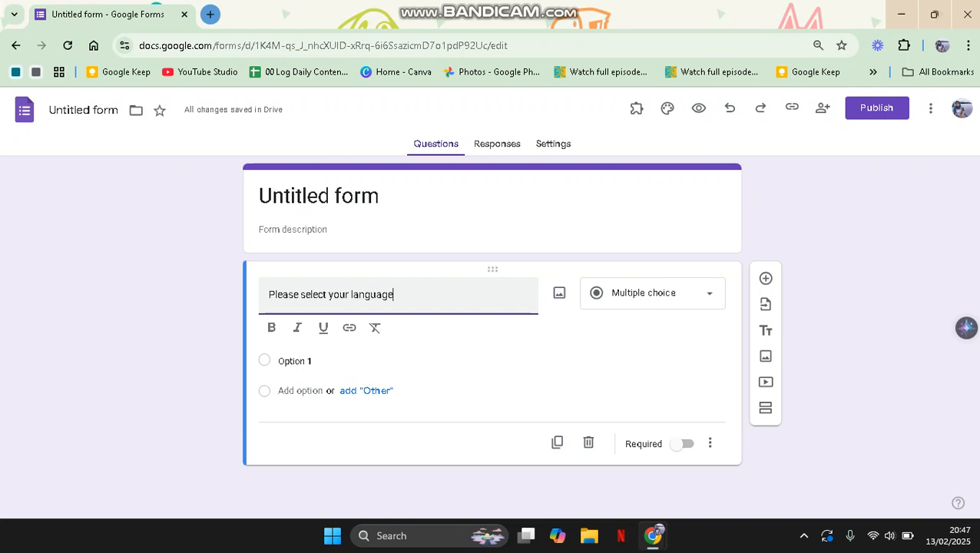
Step: Enter English, French and Spanish as the answer options of the language question
{"action": "left_click", "coordinate": [300, 361]}
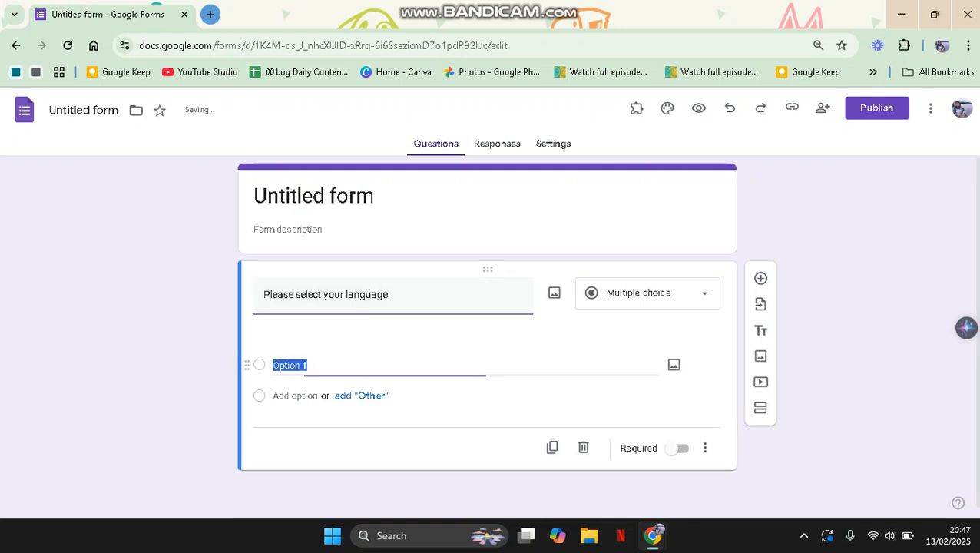
{"action": "type", "text": "English"}
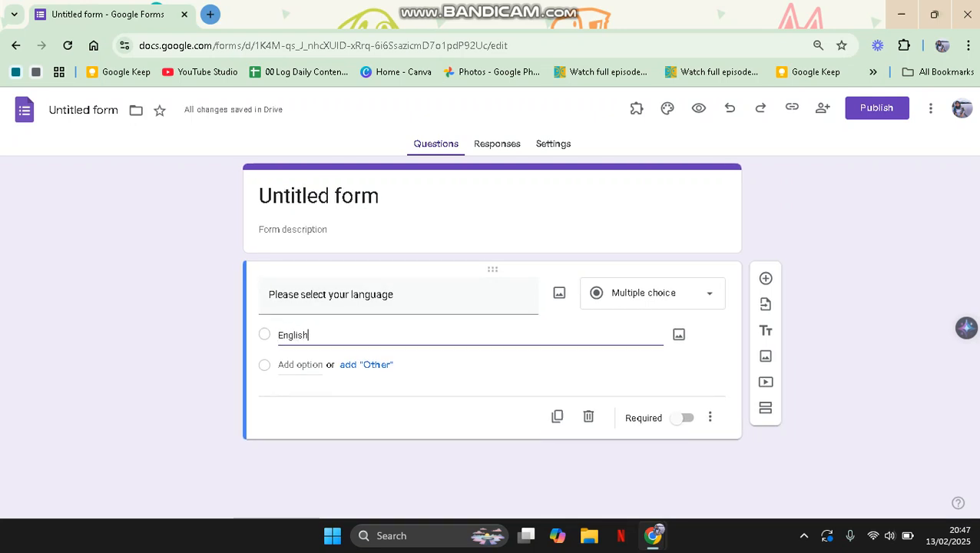
{"action": "key", "text": "Tab"}
{"action": "key", "text": "Tab"}
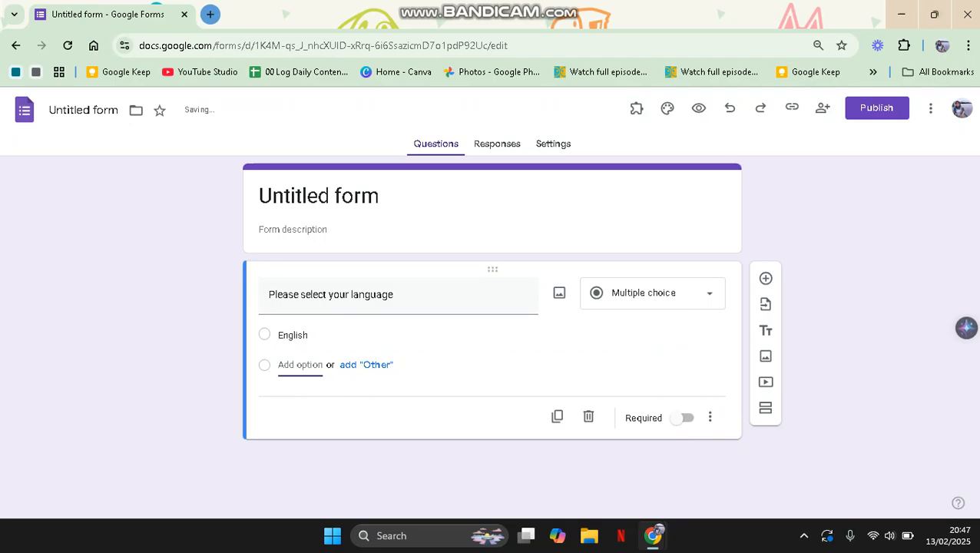
{"action": "type", "text": "Fr"}
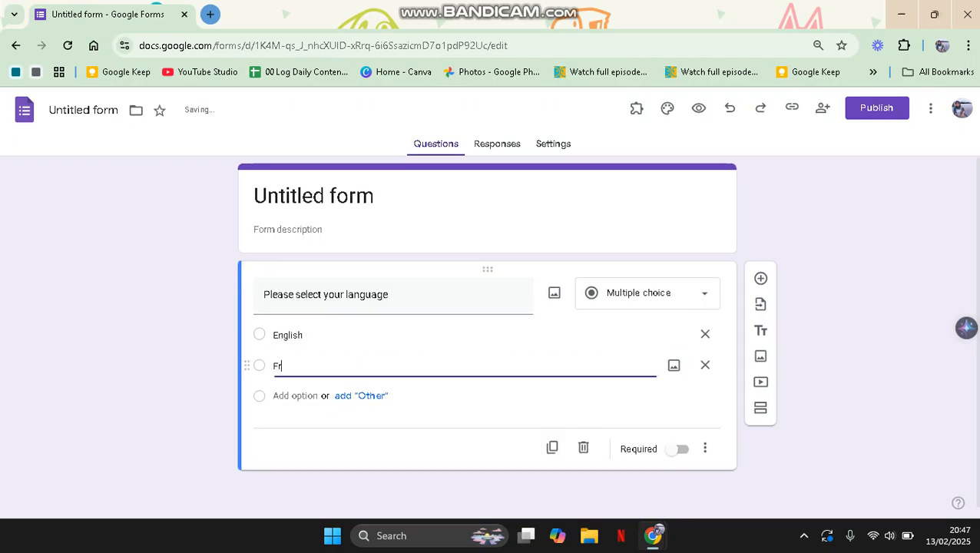
{"action": "type", "text": "ench"}
{"action": "key", "text": "Tab"}
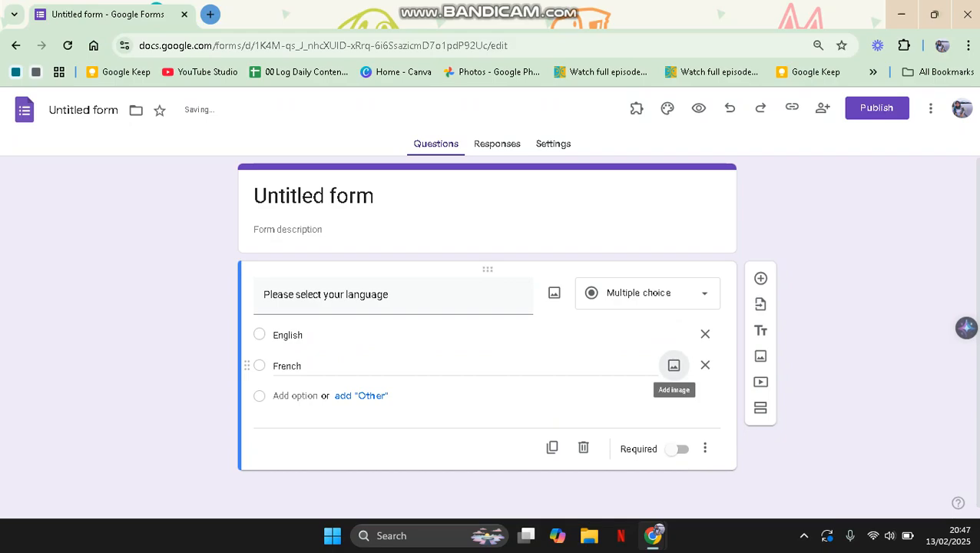
{"action": "key", "text": "Tab"}
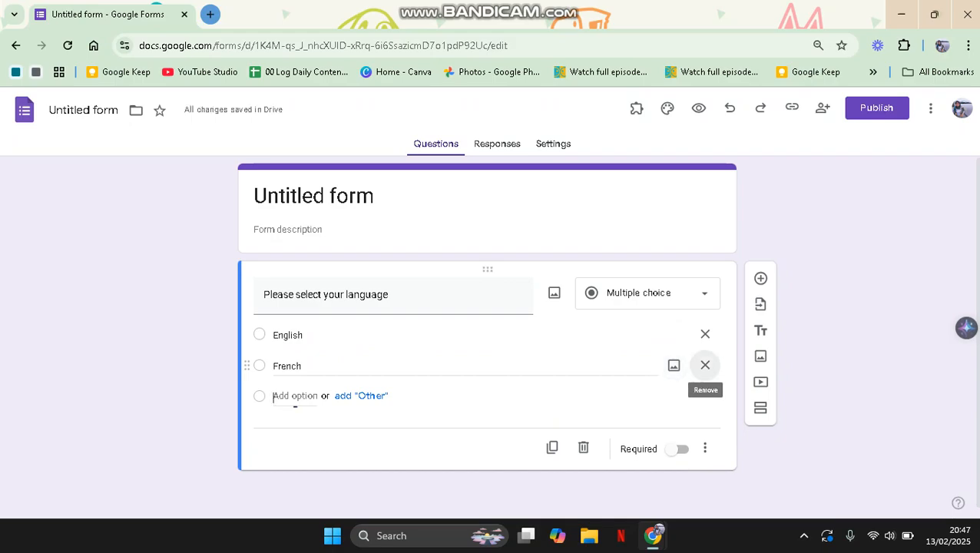
{"action": "type", "text": "Spanish"}
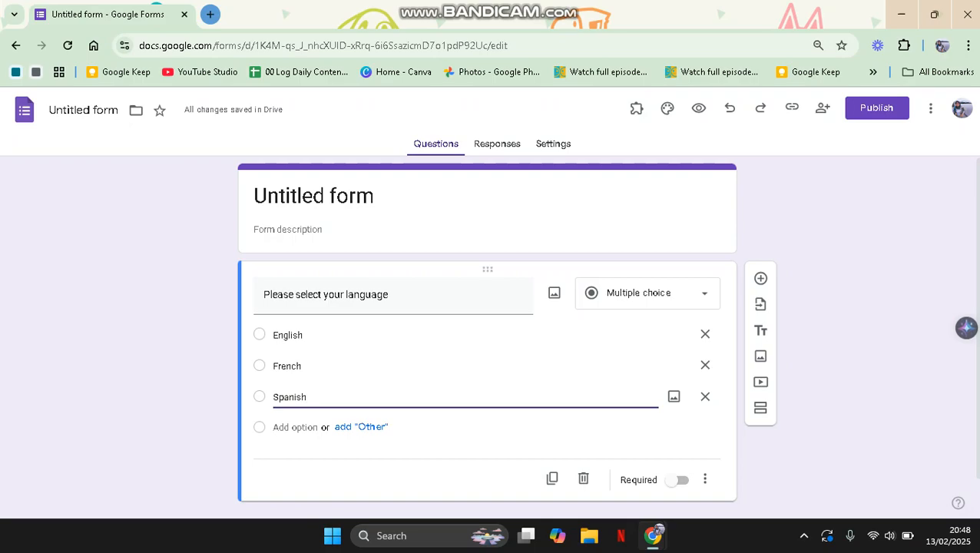
Step: Enable going to a section based on the answer for the language question, and route English to section 1 (Untitled form)
{"action": "scroll", "coordinate": [487, 330], "scroll_direction": "down", "scroll_amount": 1}
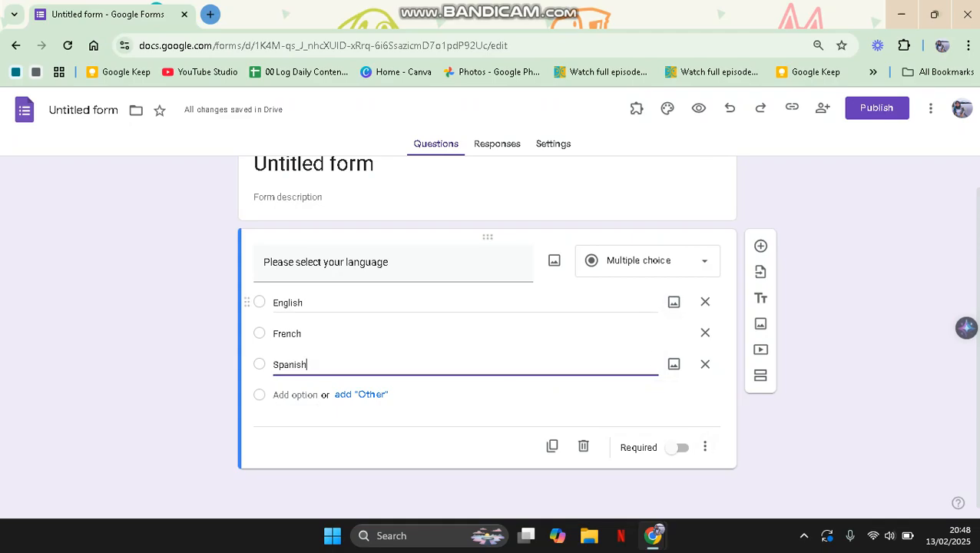
{"action": "left_click", "coordinate": [584, 407]}
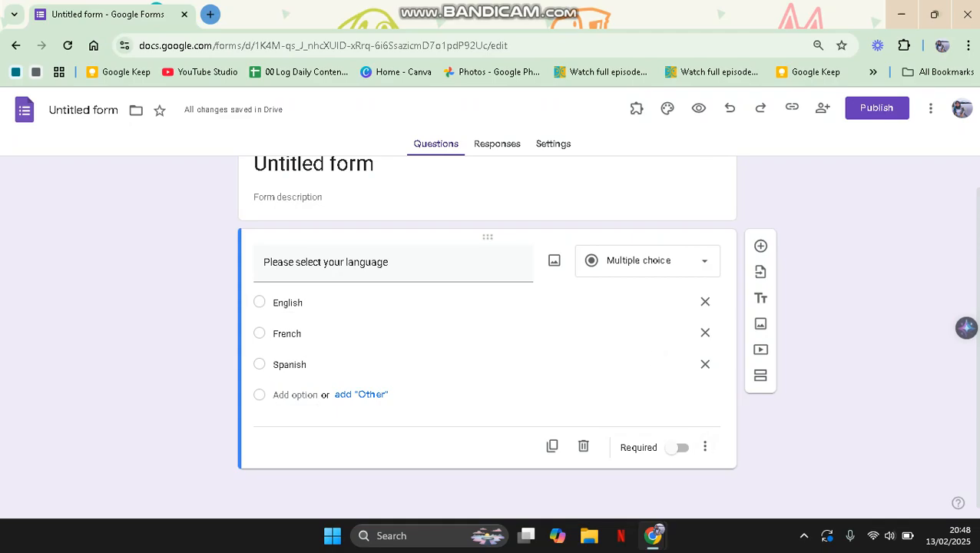
{"action": "left_click", "coordinate": [705, 447]}
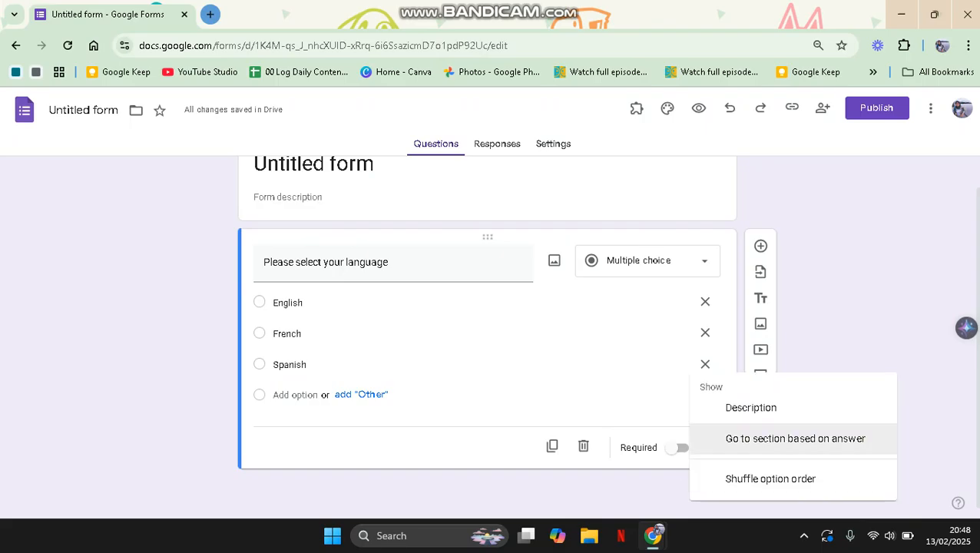
{"action": "left_click", "coordinate": [795, 438]}
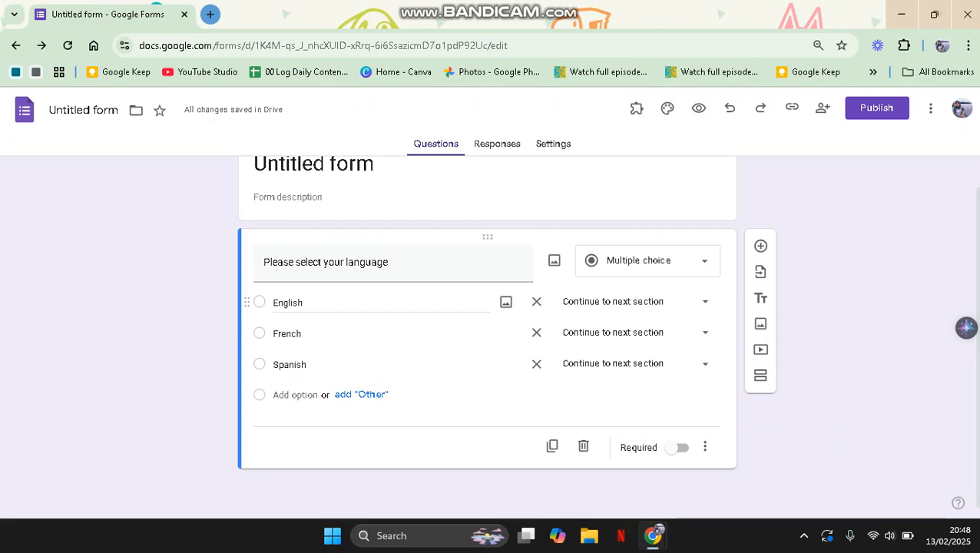
{"action": "left_click", "coordinate": [635, 301]}
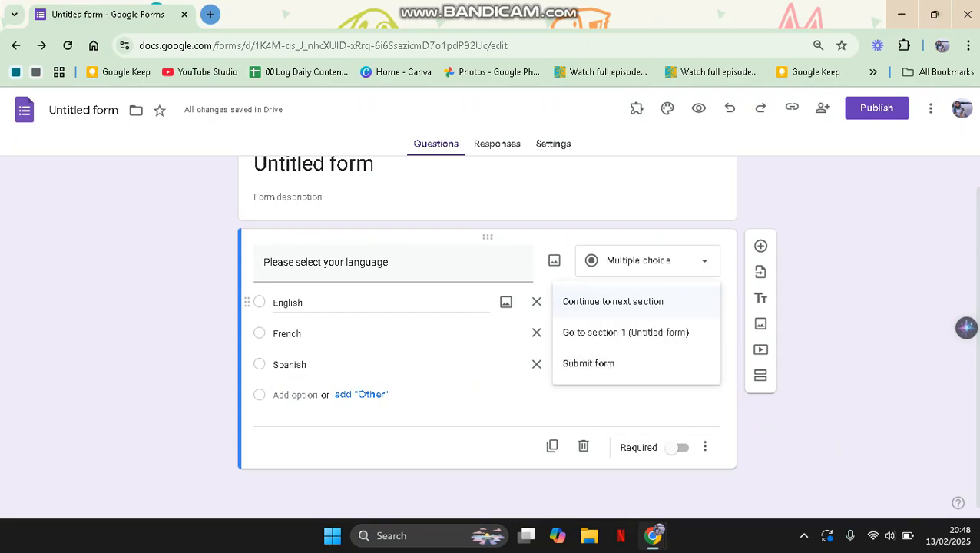
{"action": "left_click", "coordinate": [626, 331]}
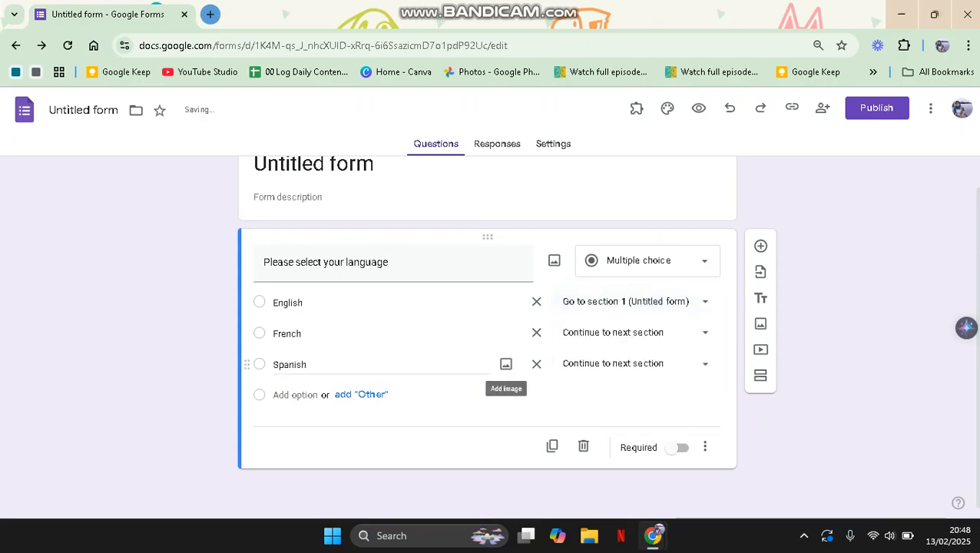
{"action": "left_click", "coordinate": [622, 332]}
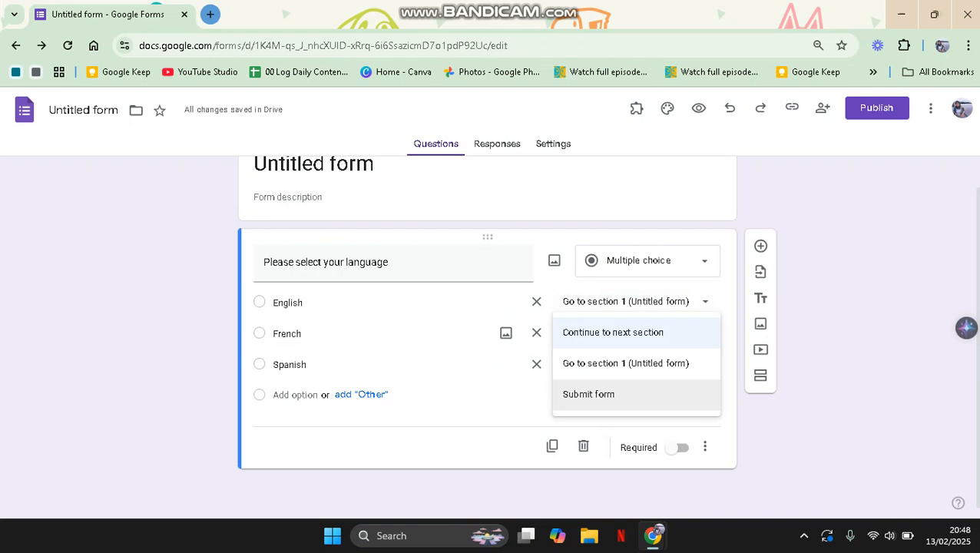
{"action": "key", "text": "Escape"}
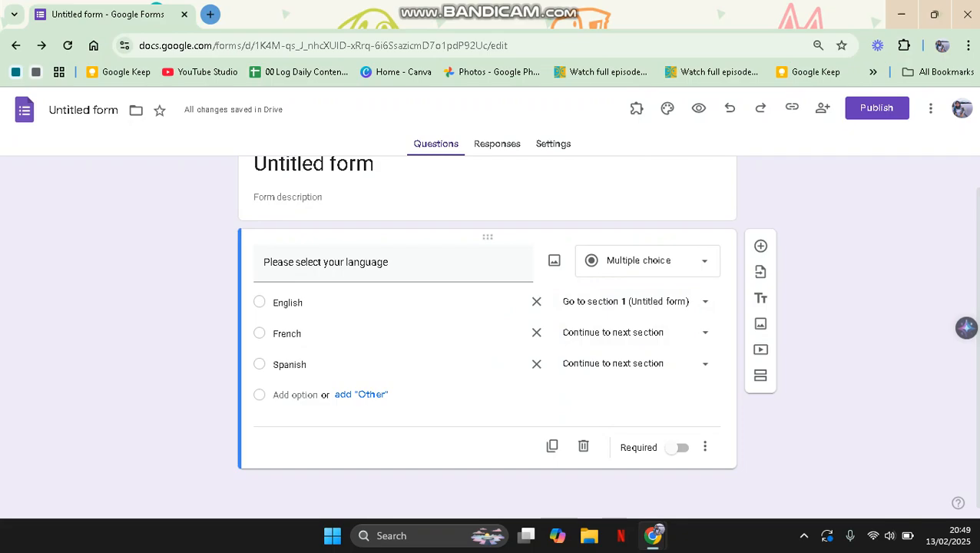
{"action": "right_click", "coordinate": [610, 186]}
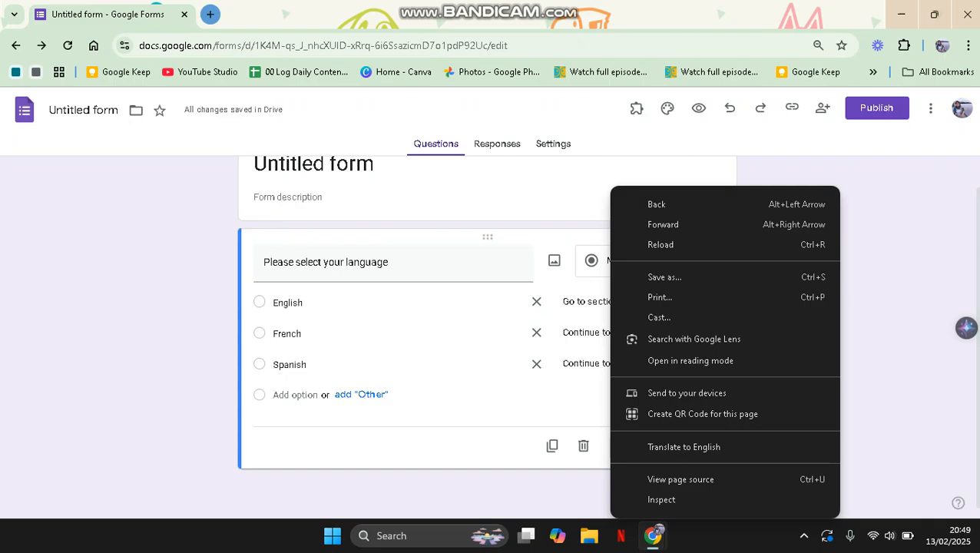
{"action": "key", "text": "Escape"}
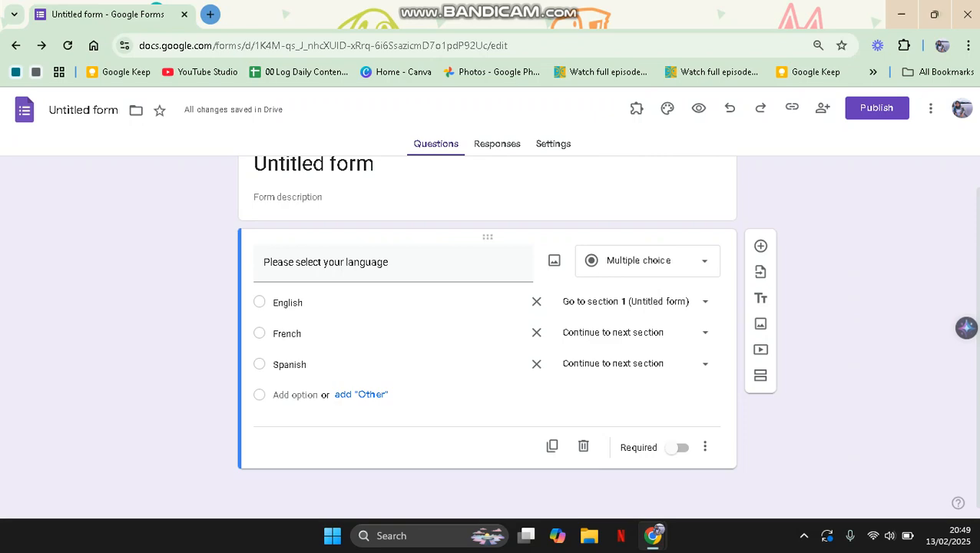
Step: View the add-ons offered for Forms in the Google Workspace Marketplace, and close the marketplace
{"action": "left_click", "coordinate": [931, 108]}
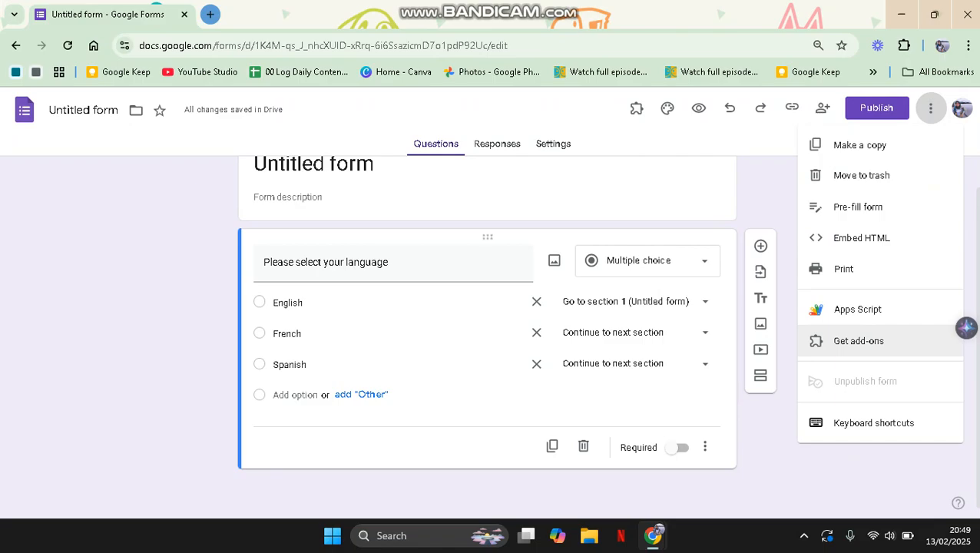
{"action": "left_click", "coordinate": [859, 341]}
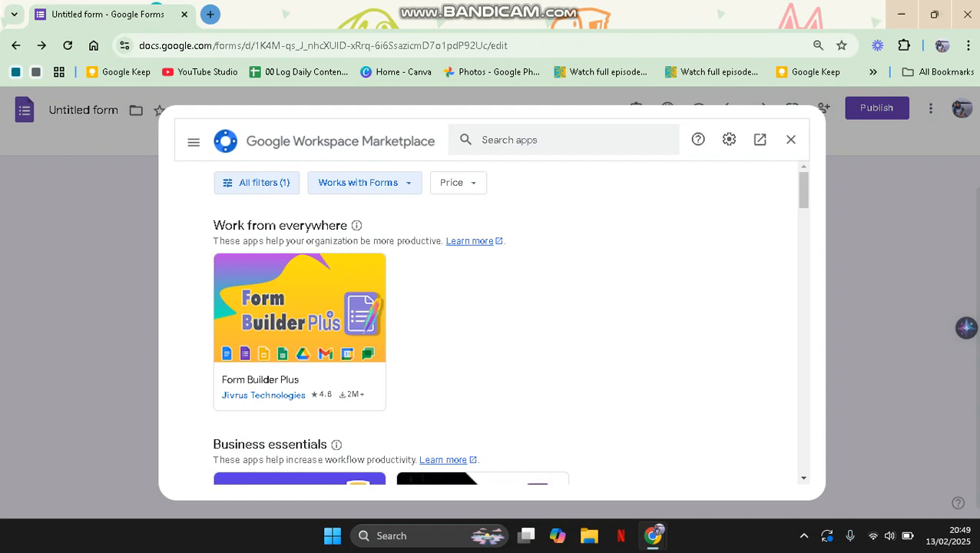
{"action": "left_click", "coordinate": [791, 139]}
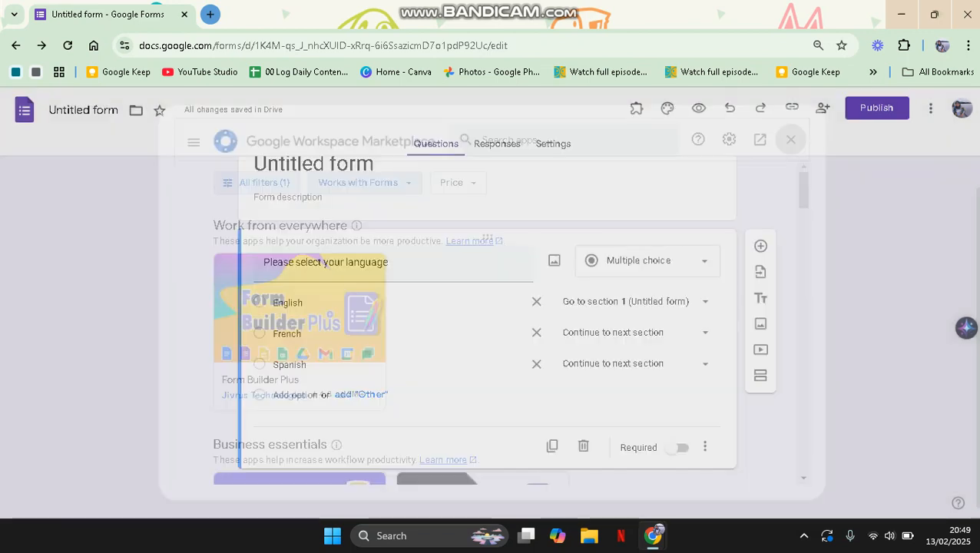